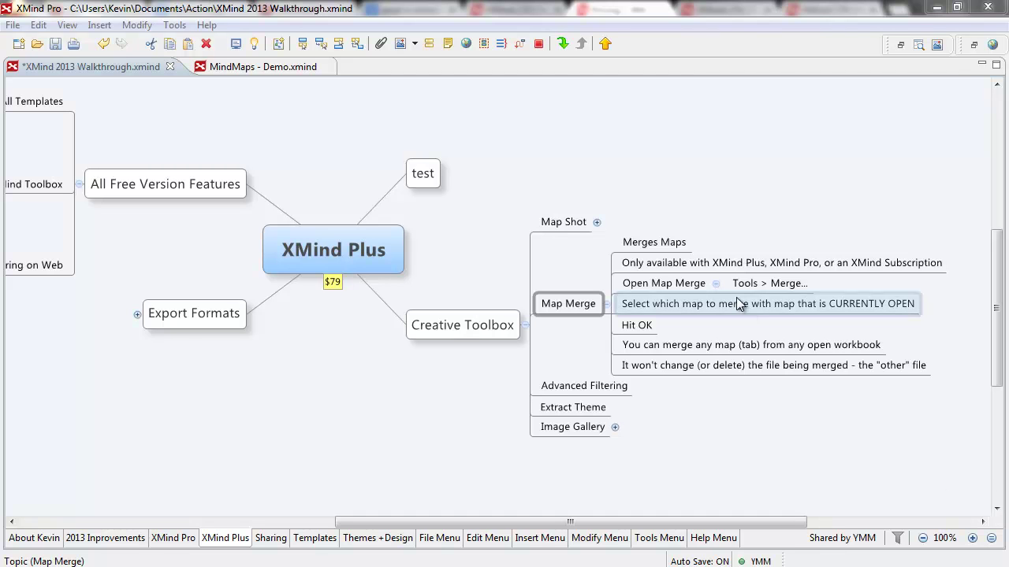
Select the Merges Maps, central XMind Plus and Open Map Merge topics in the Walkthrough map.
left_click(662, 243)
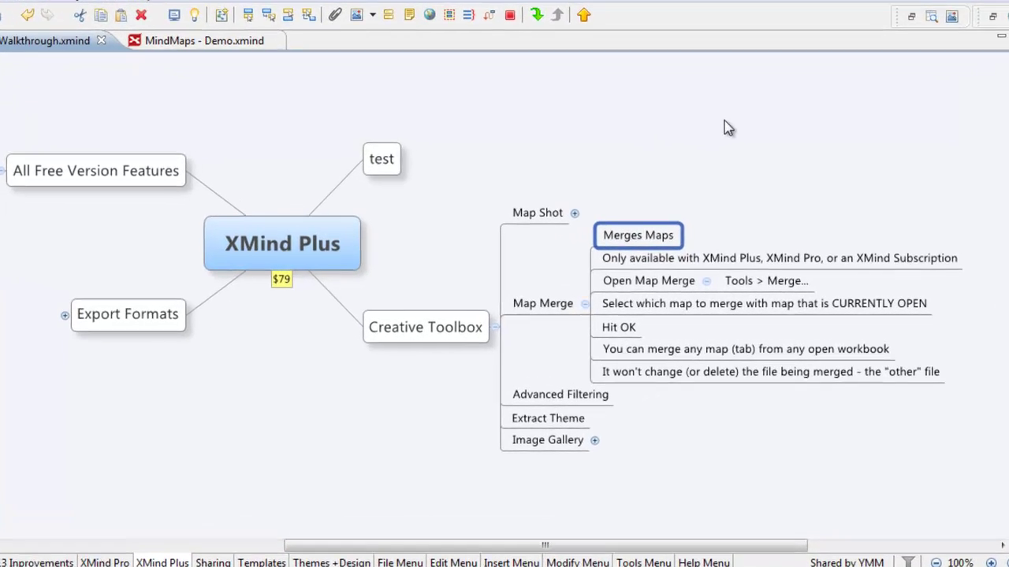
left_click(272, 248)
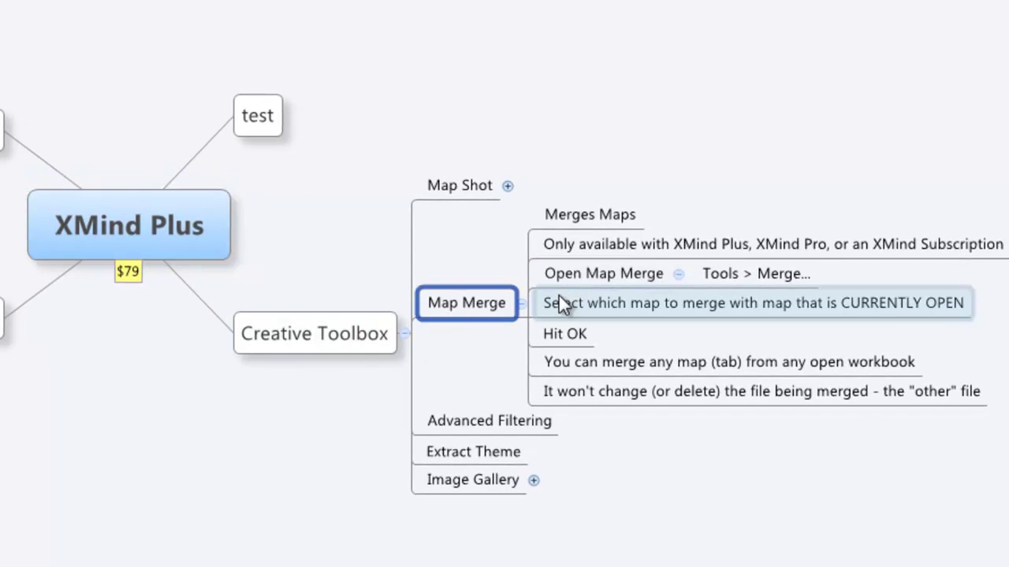
left_click(576, 272)
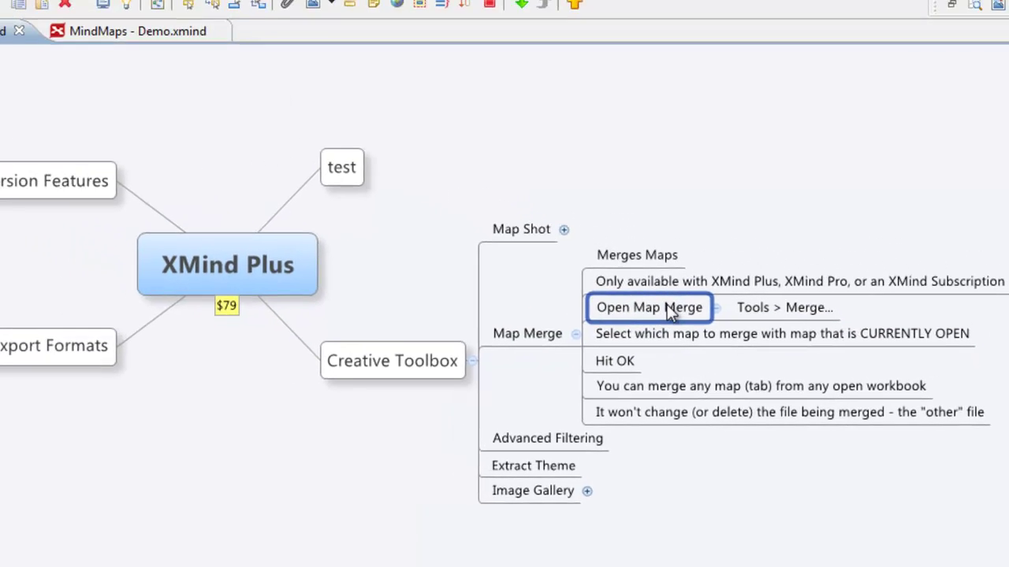
Open the Map Merge chooser, close it unused, and switch between the MindMaps - Demo and Walkthrough workbooks.
left_click(109, 29)
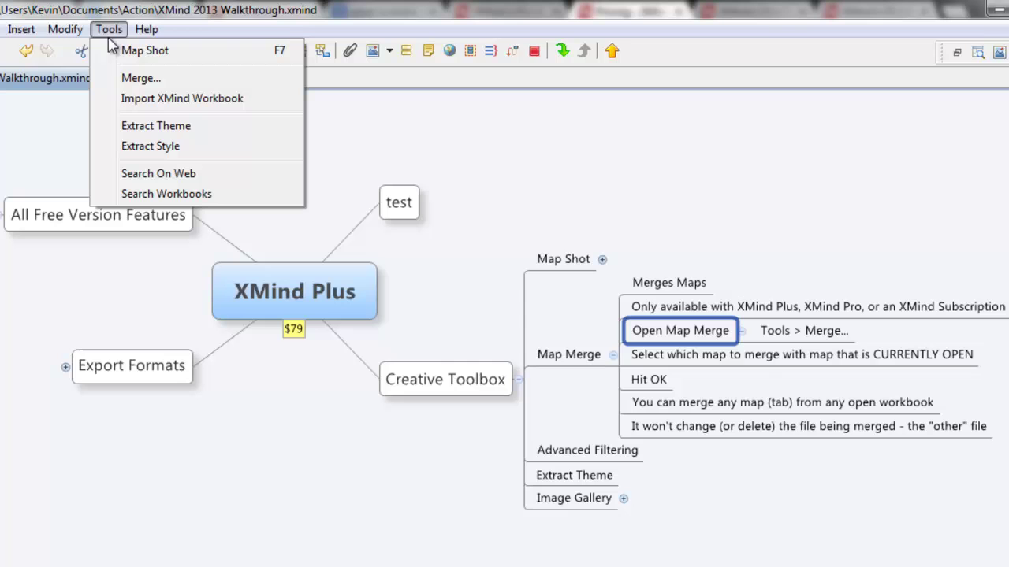
left_click(125, 79)
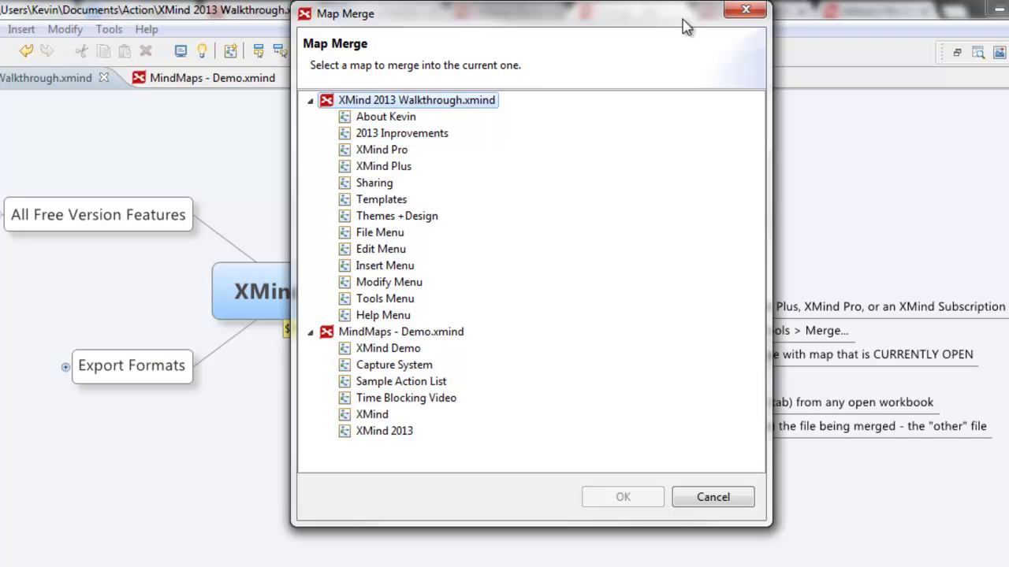
left_click(746, 10)
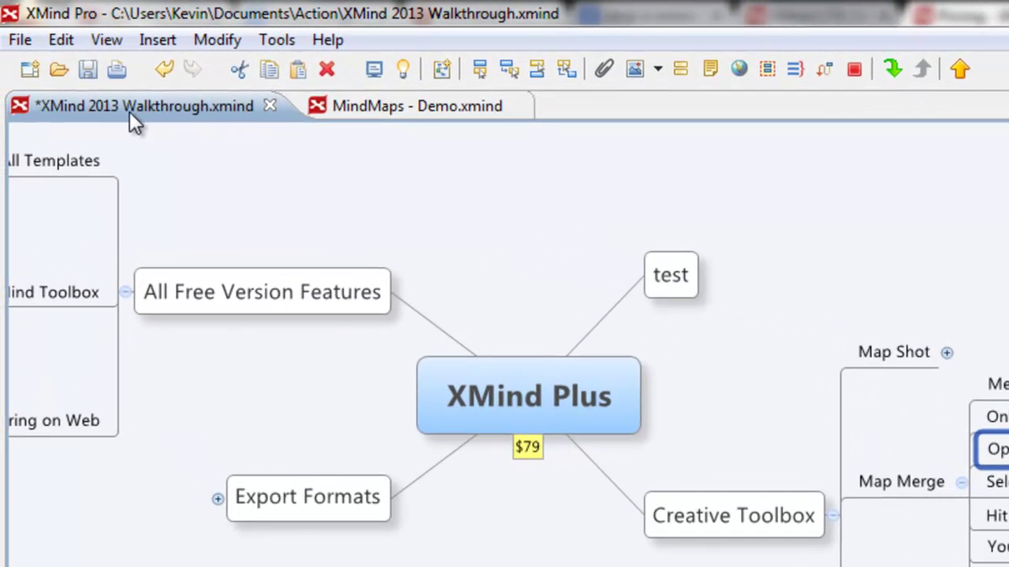
left_click(400, 110)
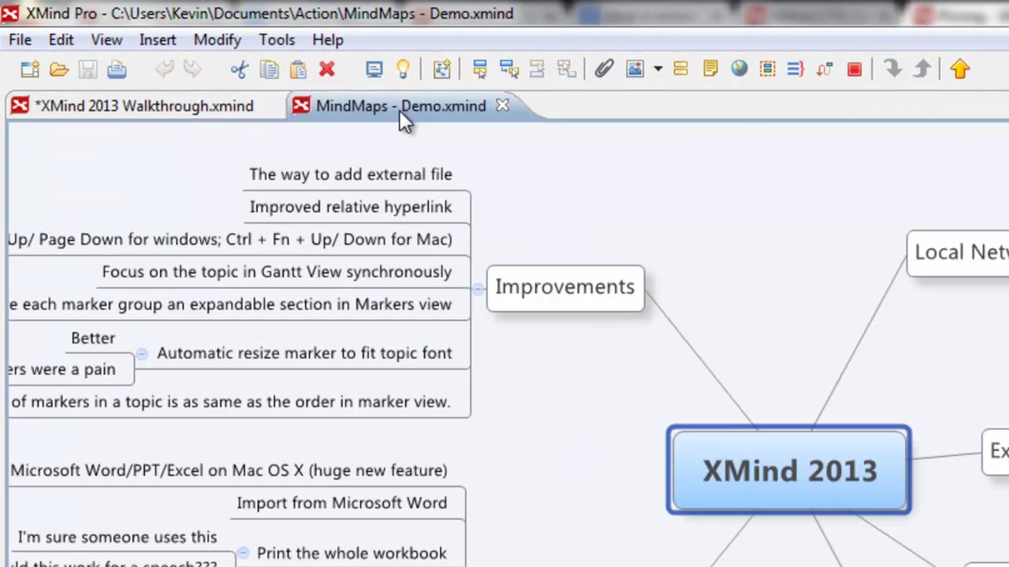
left_click(191, 108)
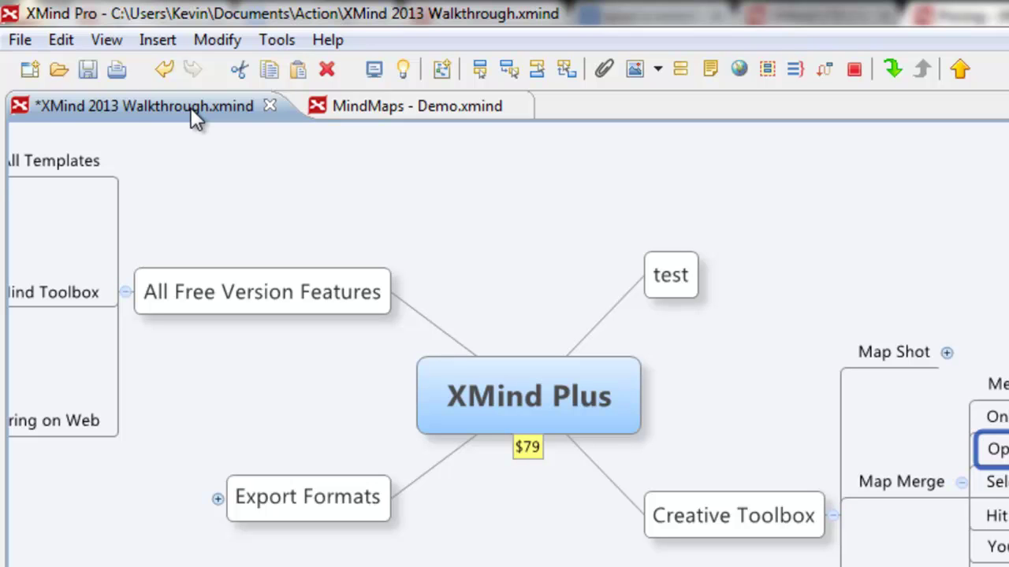
left_click(382, 107)
left_click(188, 106)
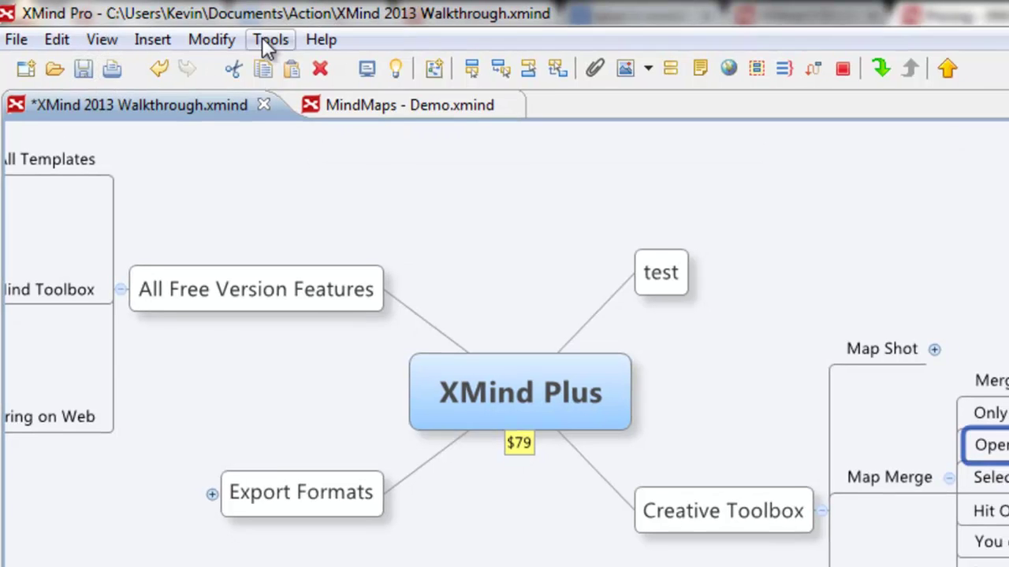
Reopen Map Merge and choose XMind 2013 as the map to merge, skipping XMind Plus's same-map warning.
left_click(268, 41)
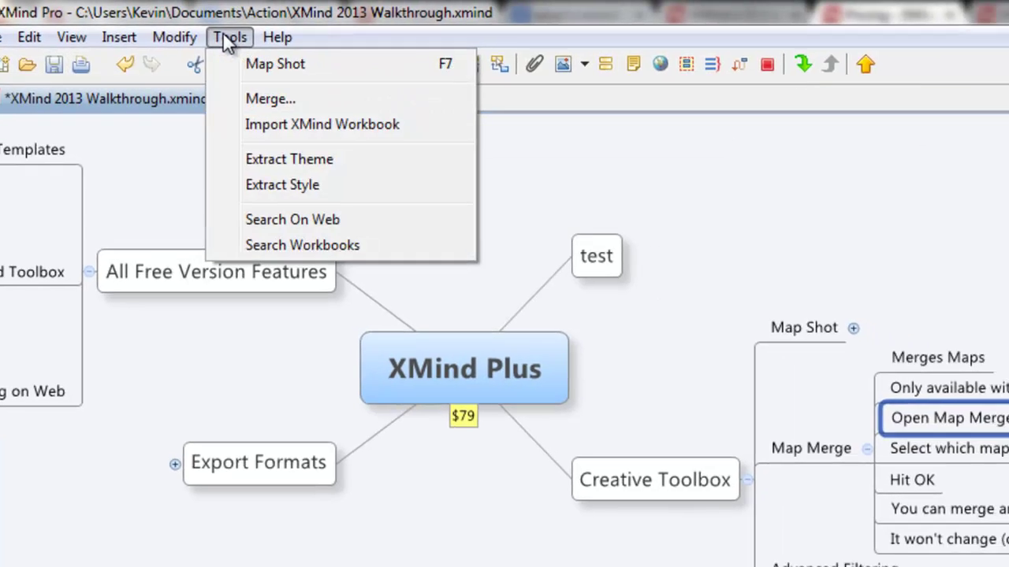
left_click(315, 106)
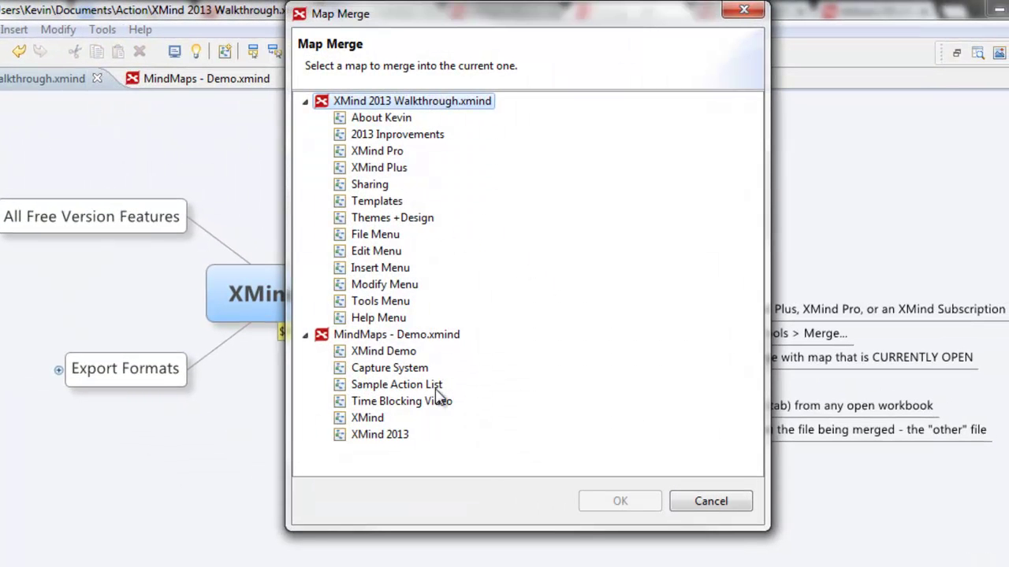
left_click(397, 439)
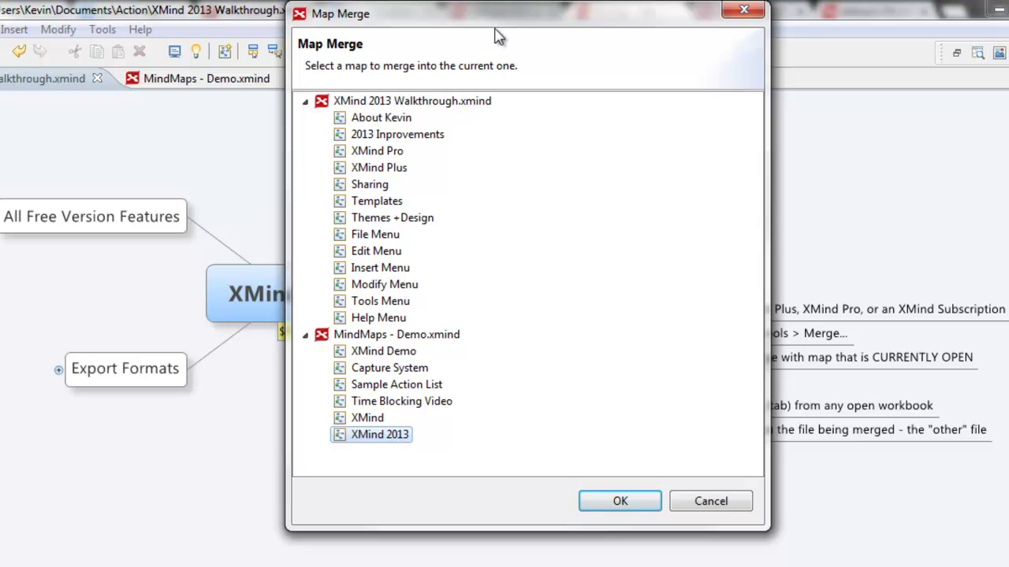
left_click_drag(495, 21, 597, 70)
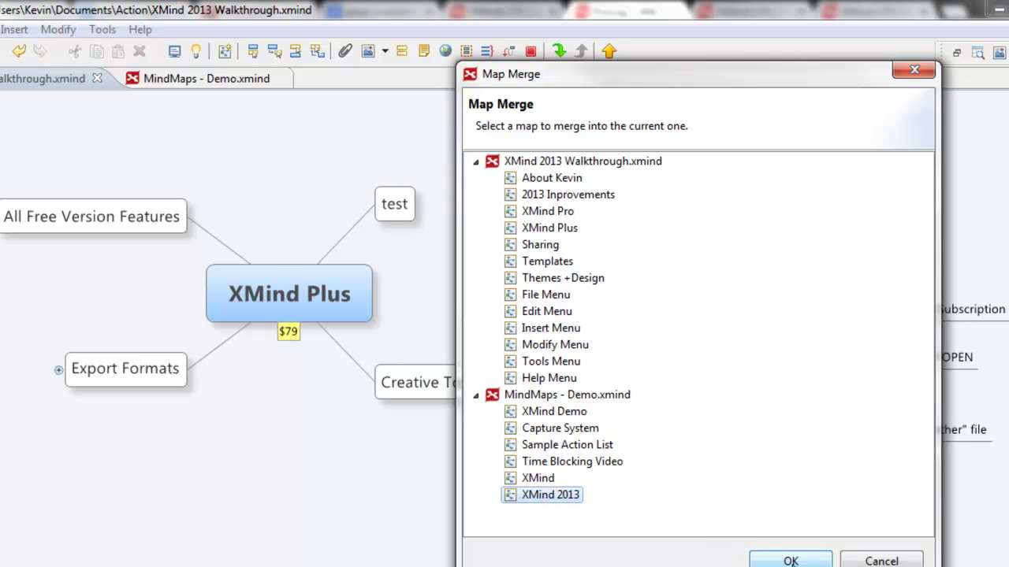
left_click(545, 228)
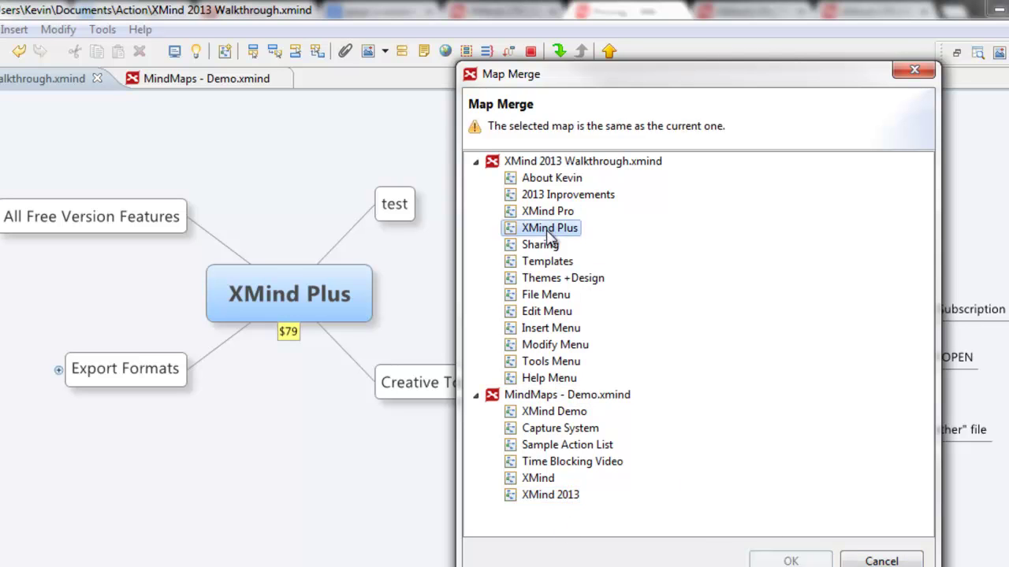
left_click(548, 261)
left_click(548, 229)
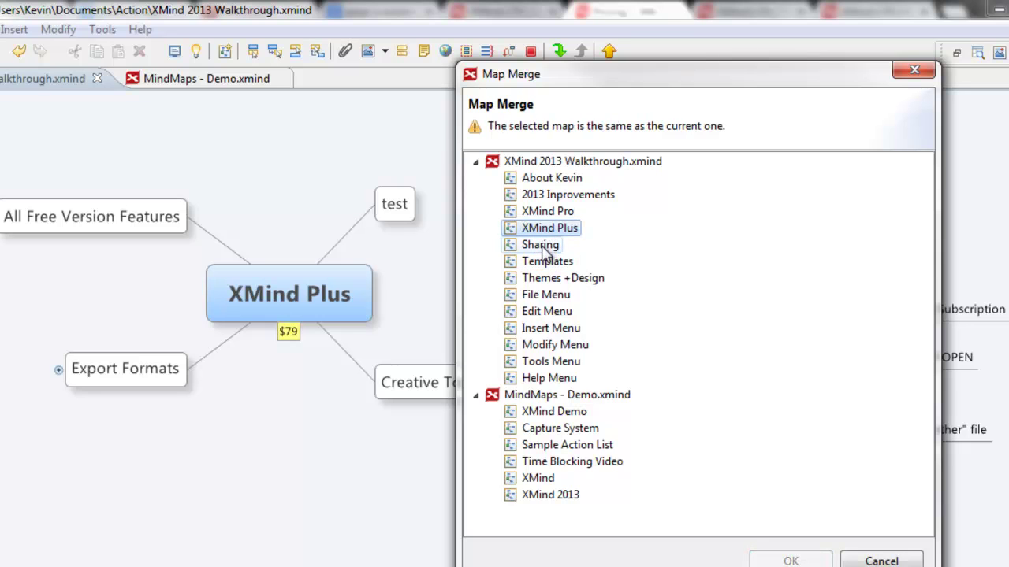
left_click(548, 261)
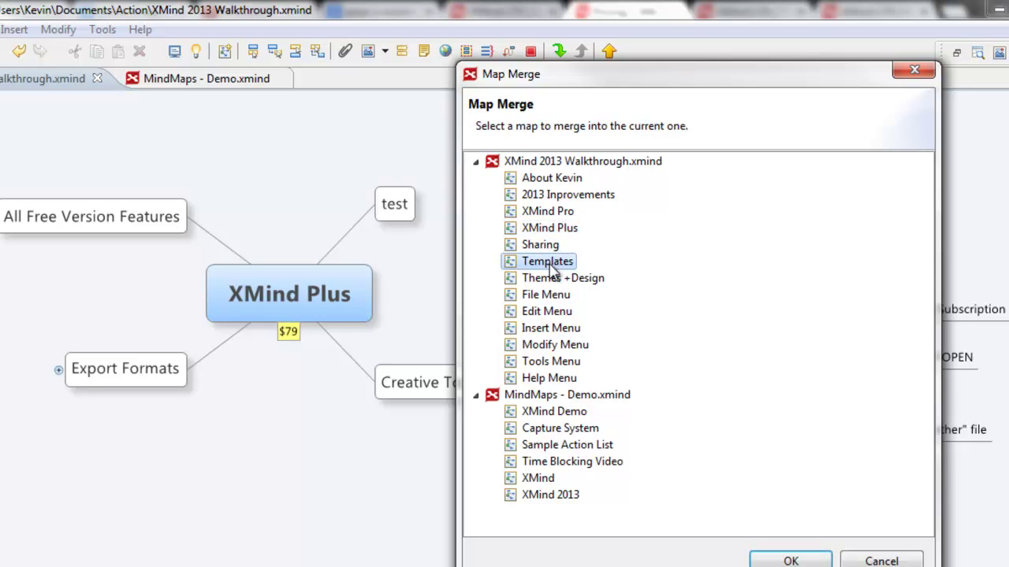
left_click(552, 496)
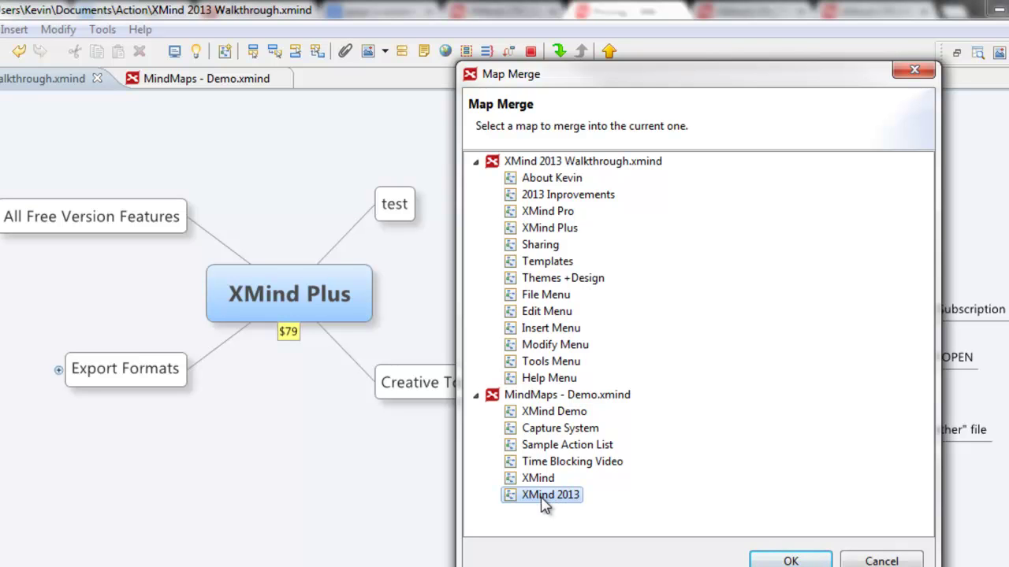
Confirm merging XMind 2013, close the report, and zoom out to view the 'XMind Plus & XMind 2013' map.
left_click(792, 561)
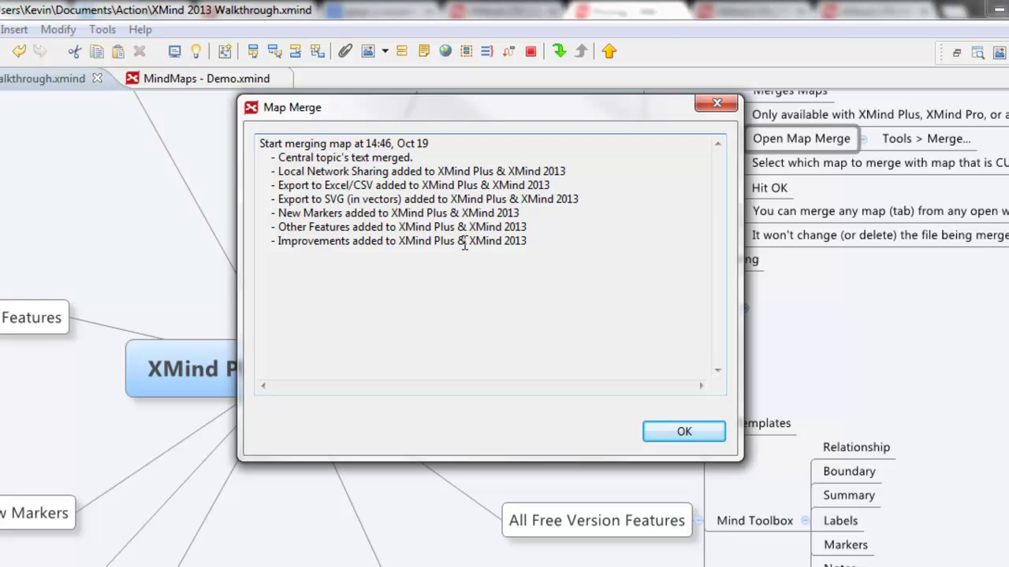
left_click(683, 430)
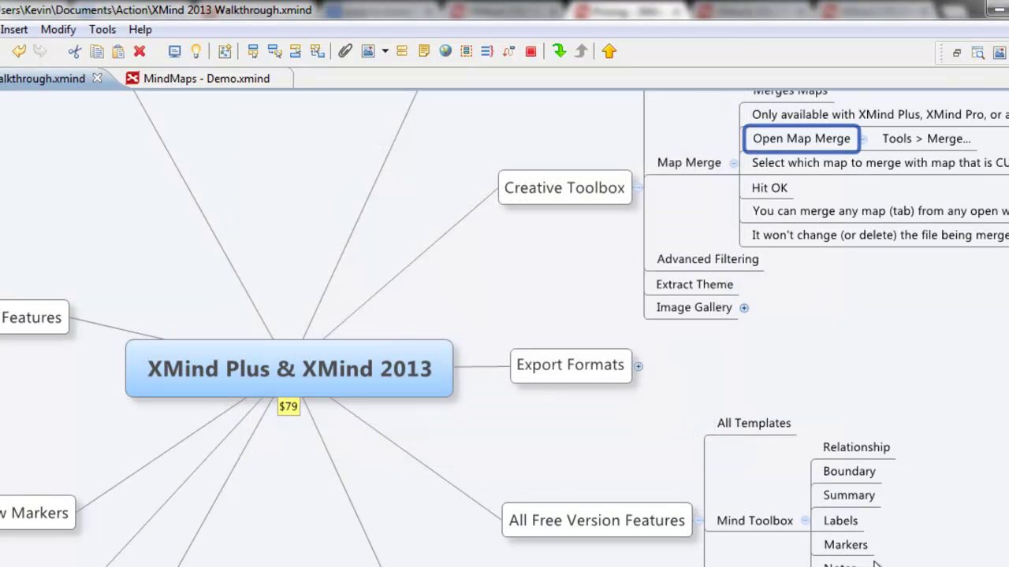
key("ctrl+minus")
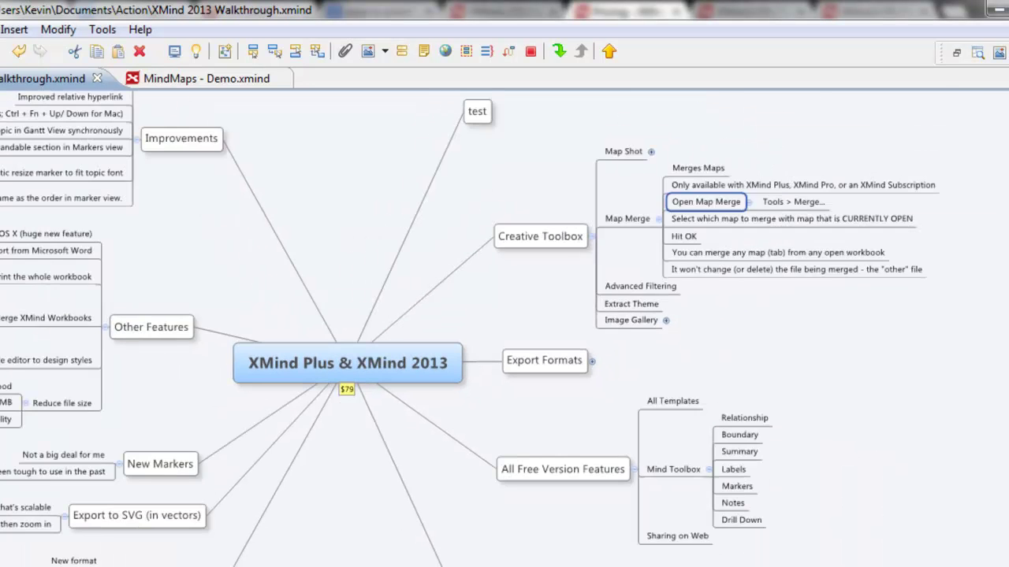
left_click(428, 382)
scroll(472, 239, "up", 3)
scroll(489, 239, "down", 3)
scroll(489, 239, "left", 2)
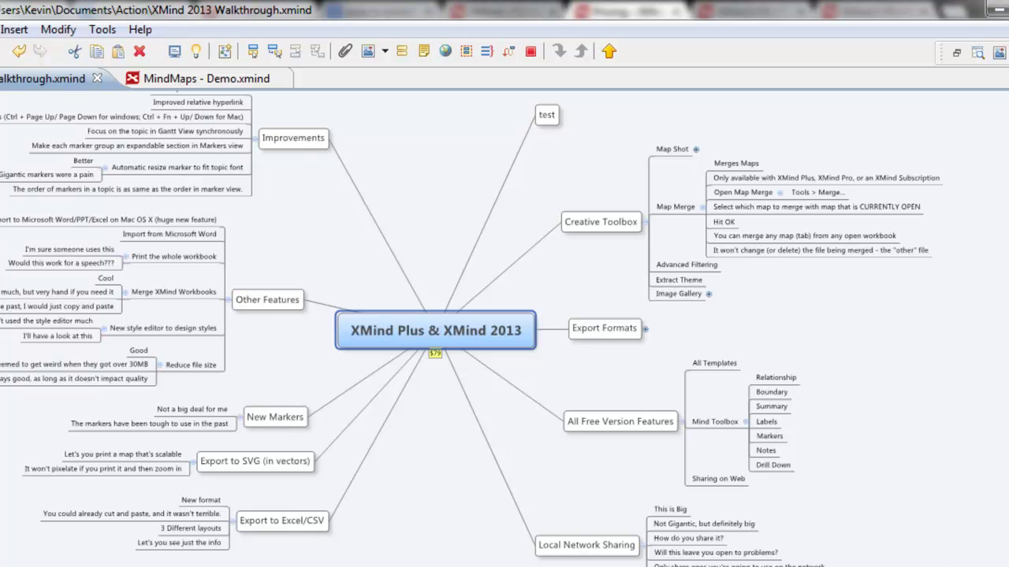
scroll(617, 400, "up", 5)
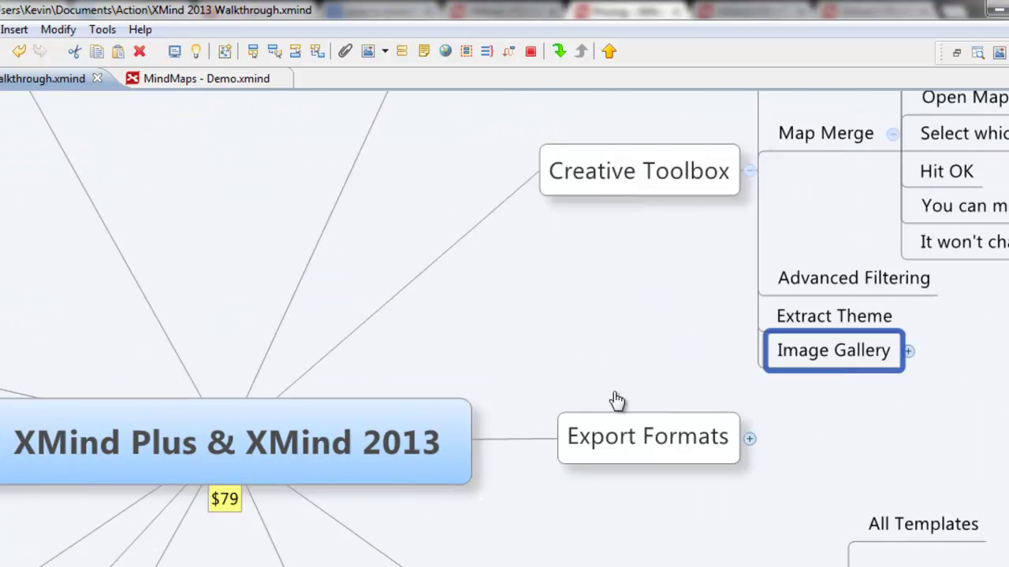
left_click_drag(617, 401, 241, 528)
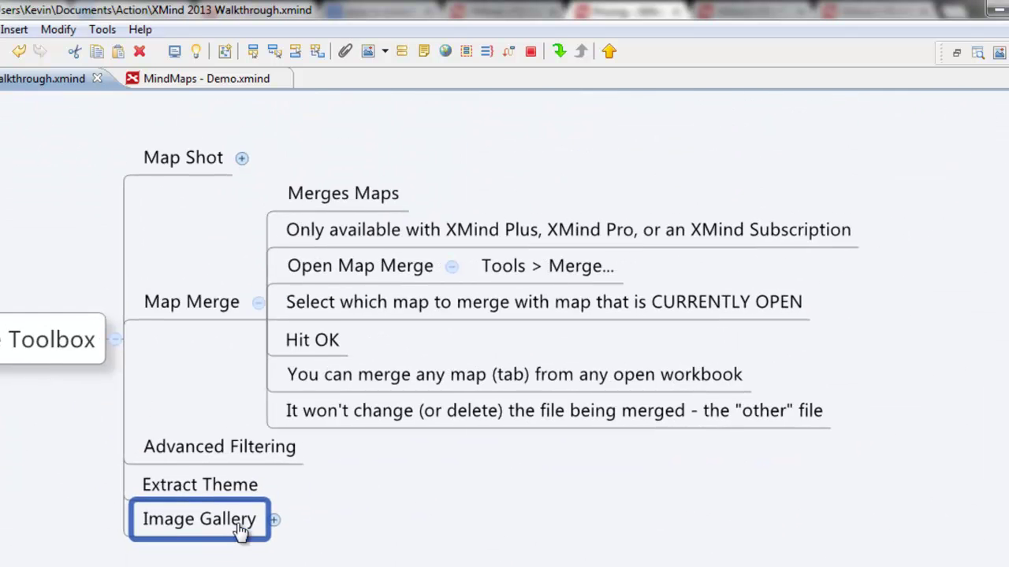
left_click(424, 482)
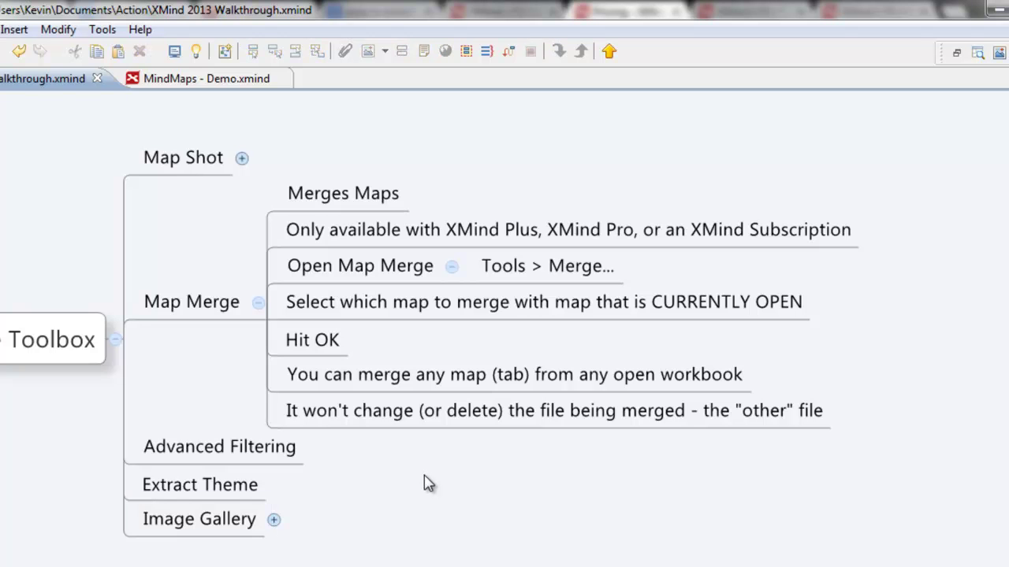
left_click(221, 82)
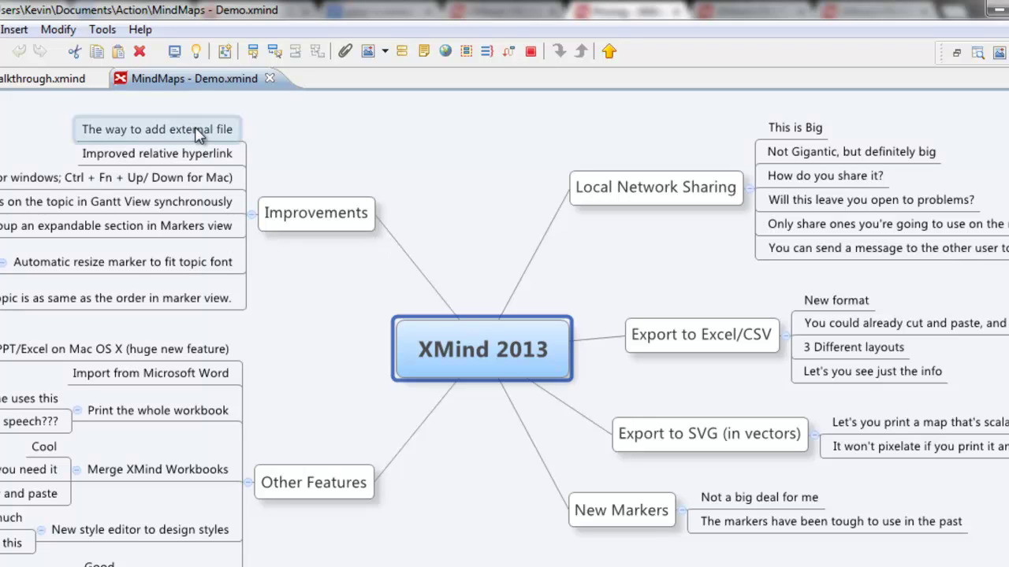
left_click(41, 79)
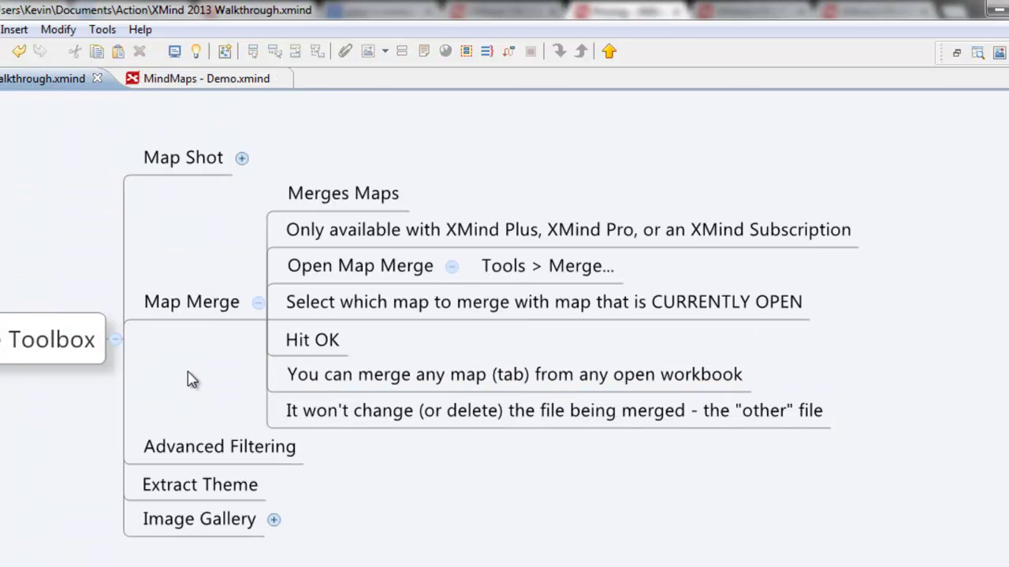
scroll(189, 380, "down", 3)
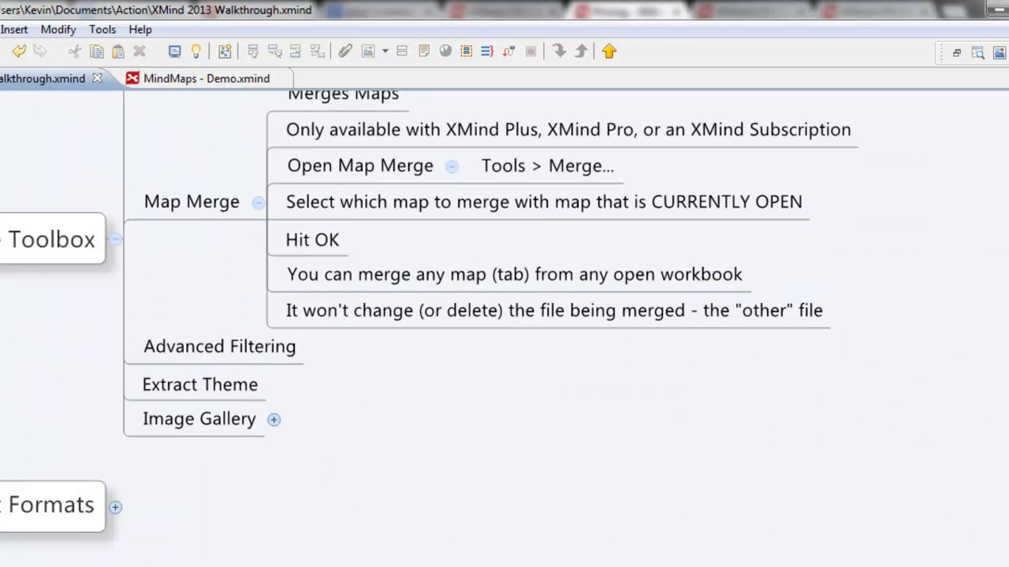
key("ctrl+minus")
key("ctrl+minus")
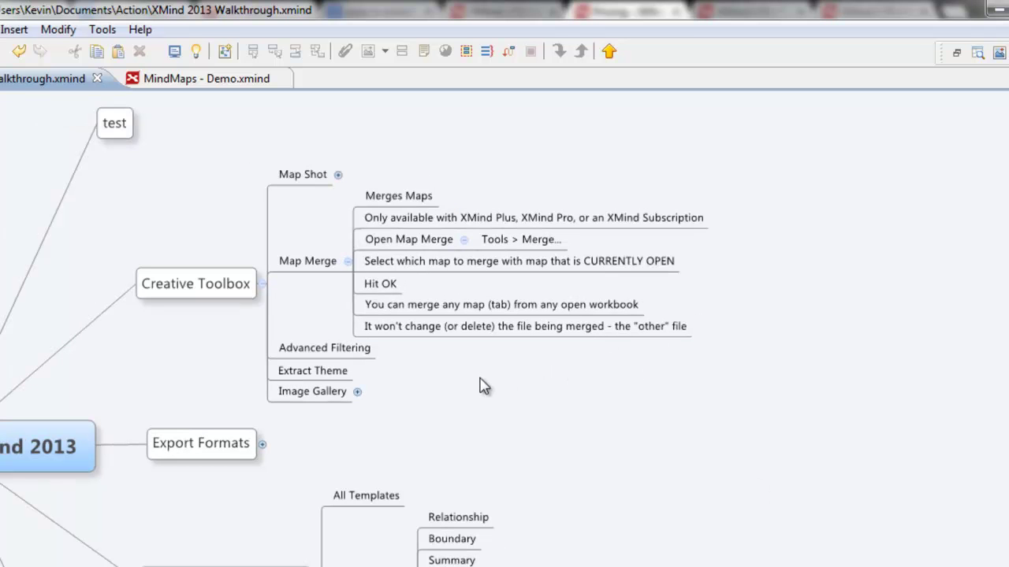
left_click_drag(515, 398, 668, 360)
left_click(329, 262)
left_click(457, 236)
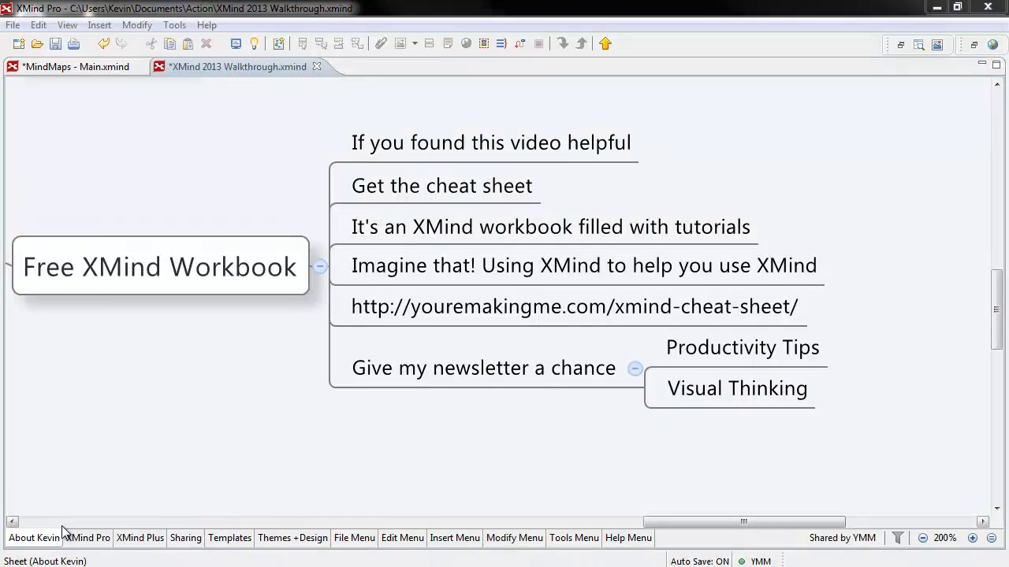
left_click(138, 539)
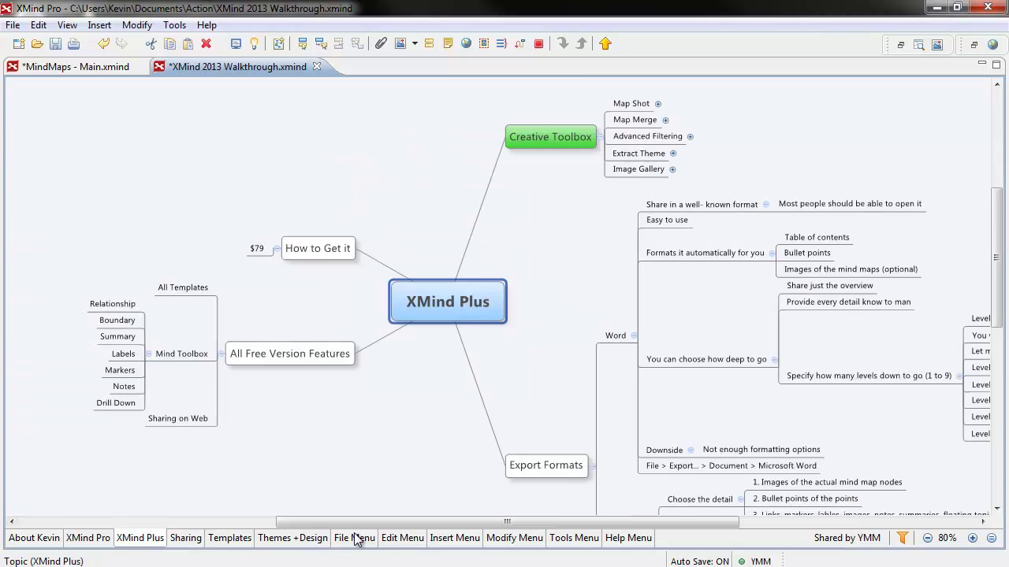
left_click(354, 539)
left_click(419, 546)
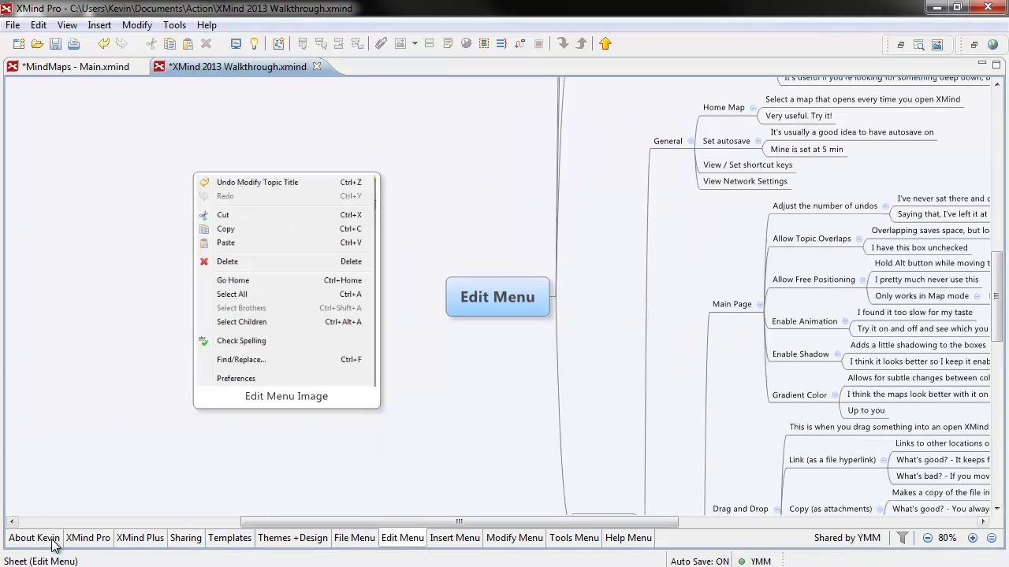
left_click(50, 540)
mouse_move(67, 540)
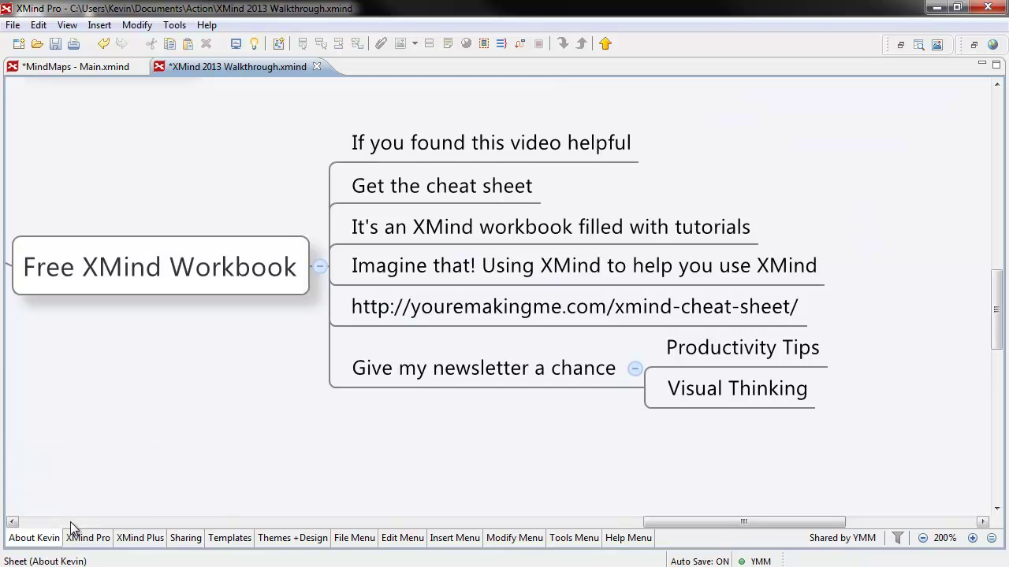
left_click(446, 315)
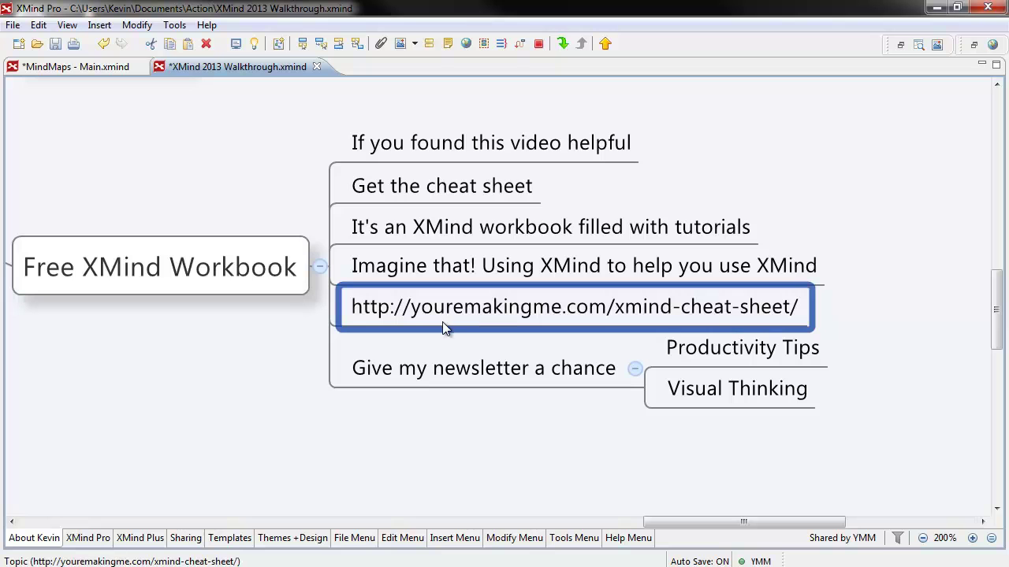
left_click(464, 377)
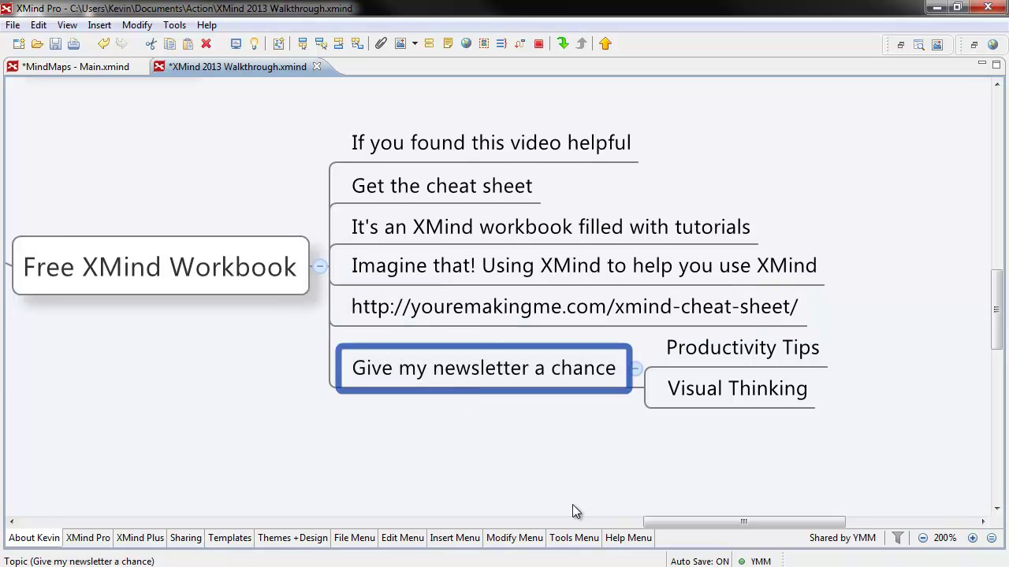